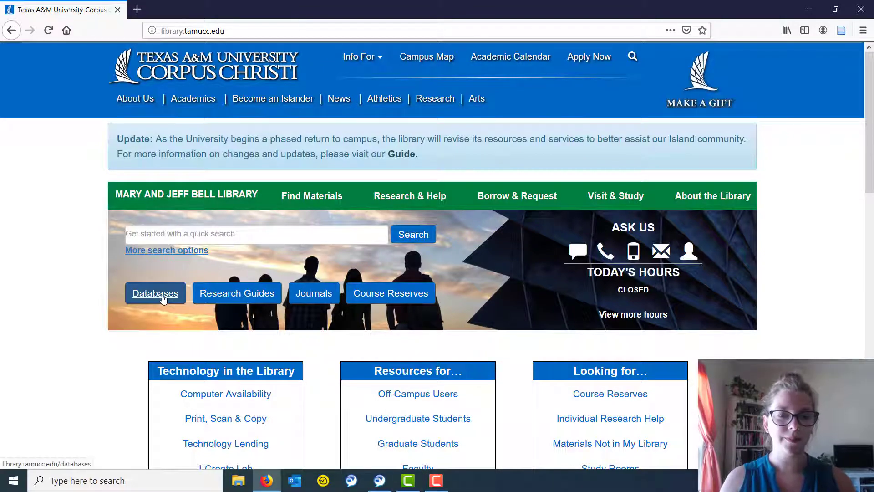
Show the library's A-Z Databases list for letter C and scroll to CINAHL Complete
{"action": "left_click", "coordinate": [163, 299]}
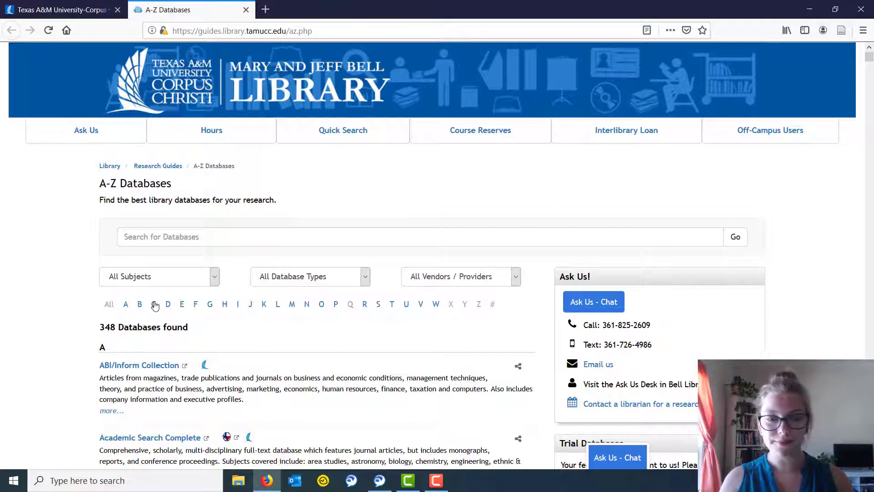
{"action": "left_click", "coordinate": [155, 305]}
{"action": "scroll", "coordinate": [54, 338], "scroll_direction": "down", "scroll_amount": 5}
{"action": "scroll", "coordinate": [55, 337], "scroll_direction": "down", "scroll_amount": 2}
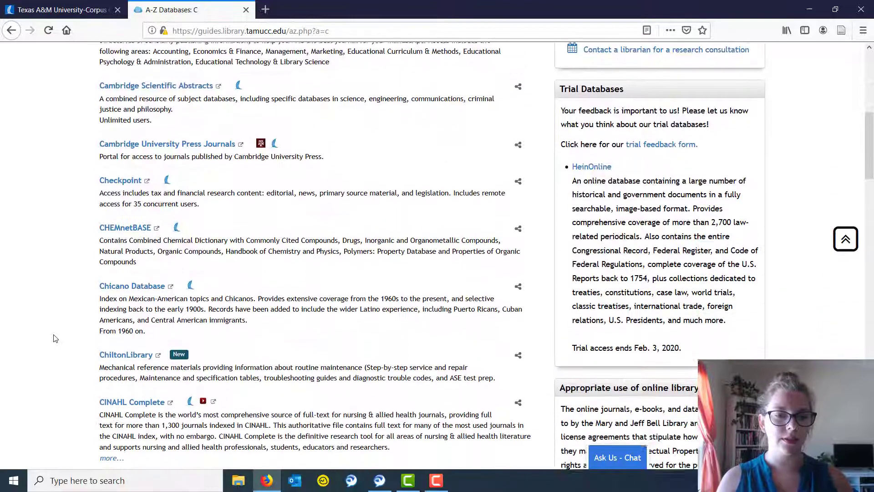
{"action": "scroll", "coordinate": [56, 336], "scroll_direction": "down", "scroll_amount": 1}
{"action": "scroll", "coordinate": [55, 335], "scroll_direction": "down", "scroll_amount": 1}
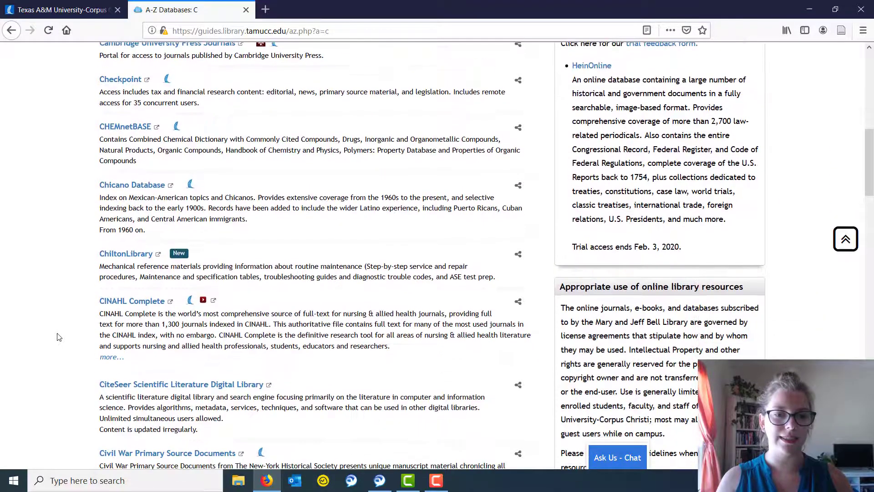
Open CINAHL Complete and enter 'vaccines' as the first advanced search term
{"action": "left_click", "coordinate": [147, 302]}
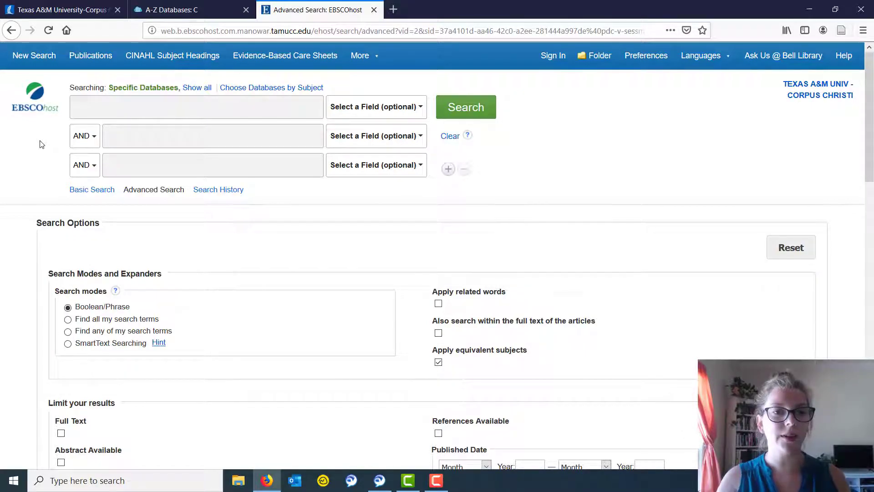
{"action": "left_click", "coordinate": [123, 109]}
{"action": "type", "text": "va"}
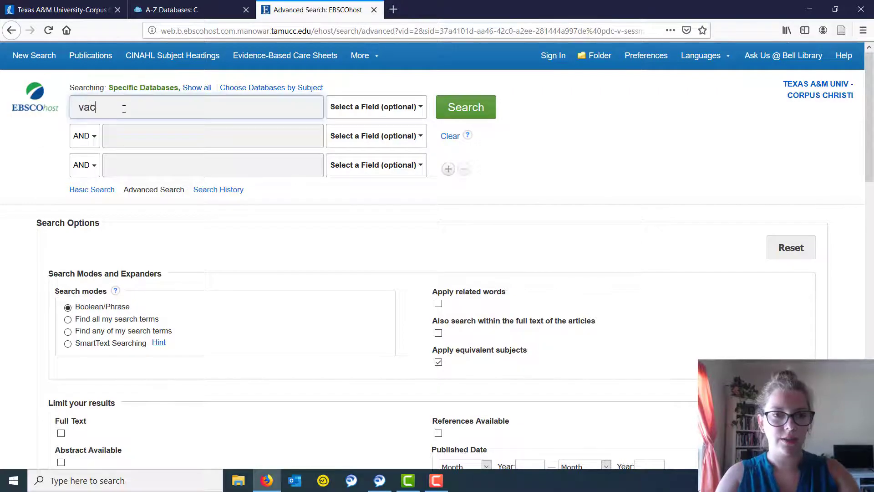
{"action": "type", "text": "cines"}
{"action": "left_click", "coordinate": [143, 132]}
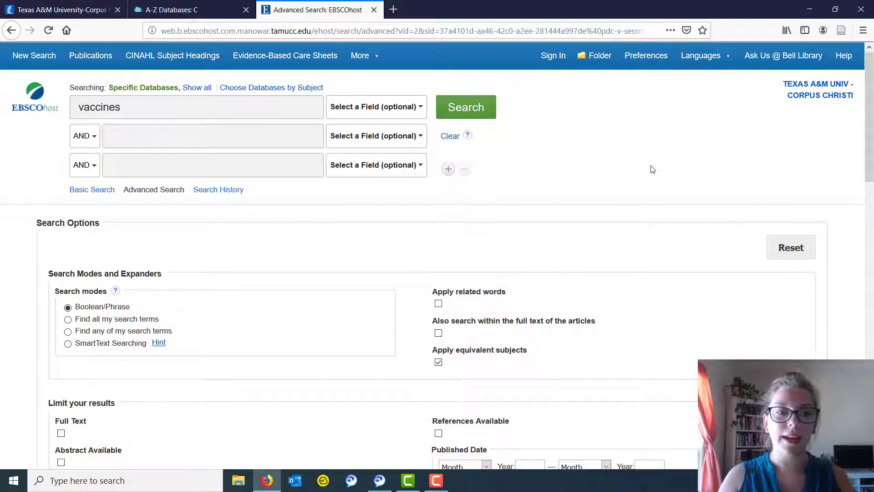
{"action": "scroll", "coordinate": [653, 169], "scroll_direction": "down", "scroll_amount": 2}
{"action": "scroll", "coordinate": [653, 169], "scroll_direction": "down", "scroll_amount": 2}
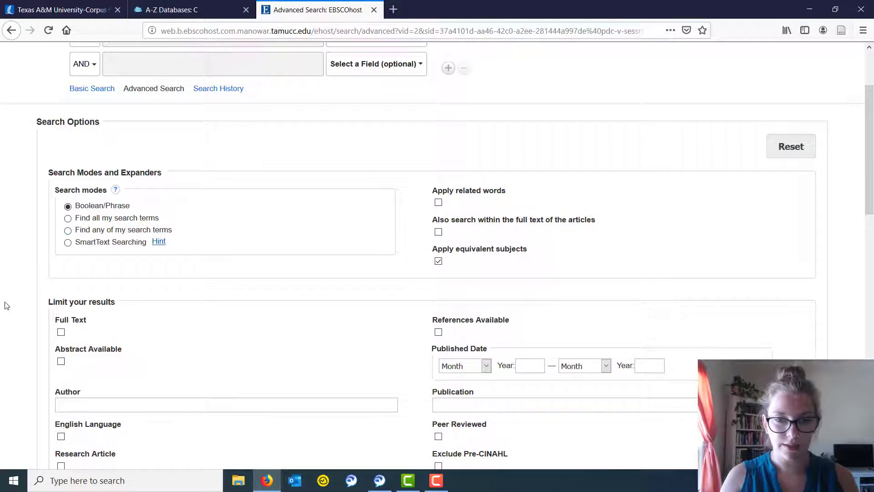
Turn on the Research Article limiter, then scroll down to the Publication Type list
{"action": "scroll", "coordinate": [6, 305], "scroll_direction": "down", "scroll_amount": 4}
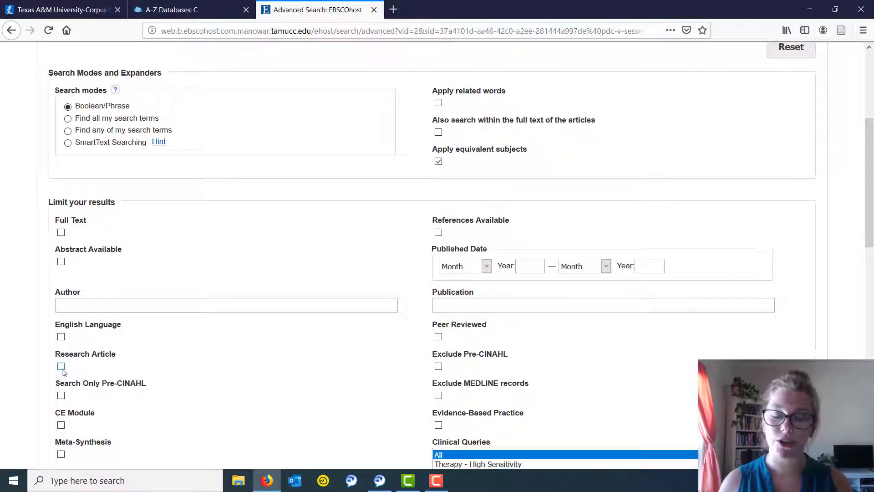
{"action": "left_click", "coordinate": [62, 369]}
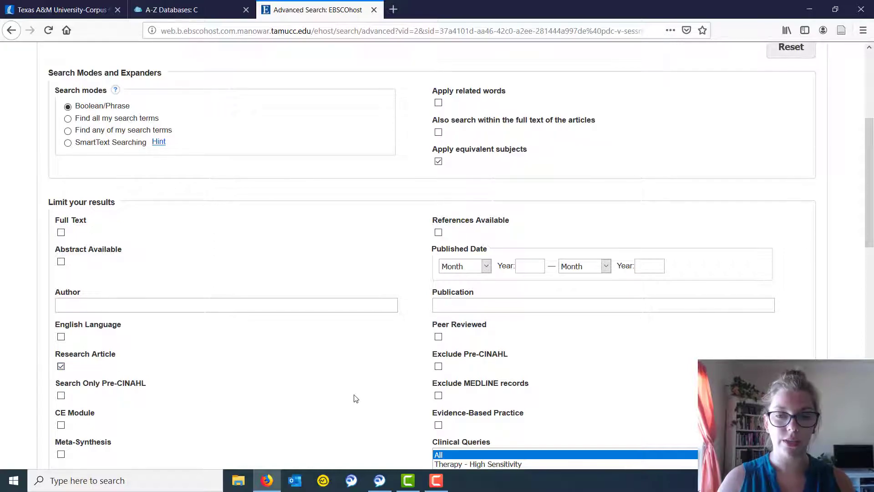
{"action": "scroll", "coordinate": [353, 397], "scroll_direction": "down", "scroll_amount": 5}
{"action": "scroll", "coordinate": [356, 398], "scroll_direction": "down", "scroll_amount": 2}
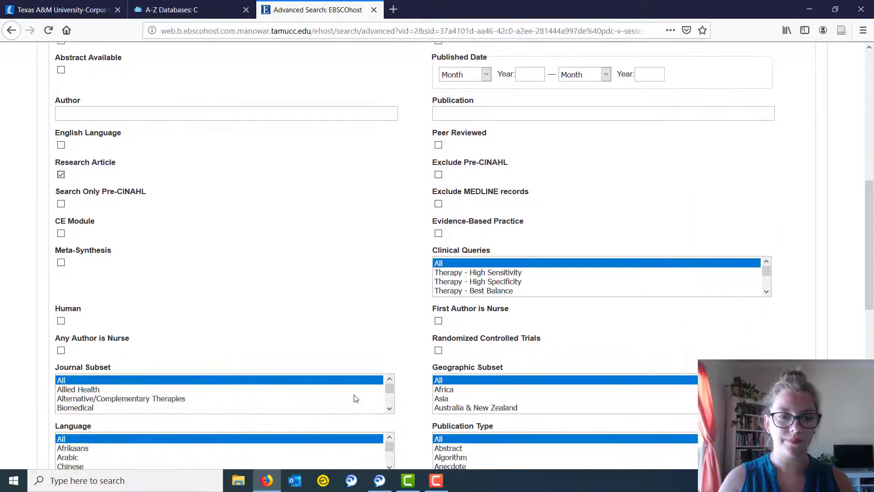
{"action": "scroll", "coordinate": [807, 327], "scroll_direction": "down", "scroll_amount": 5}
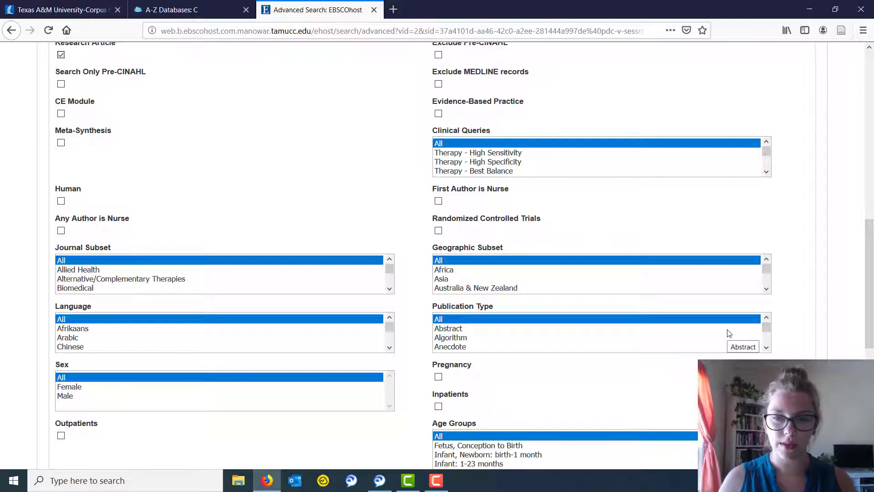
Select Case Study, Clinical Trial and Randomized Controlled Trial in the Publication Type list
{"action": "scroll", "coordinate": [729, 333], "scroll_direction": "down", "scroll_amount": 2}
{"action": "scroll", "coordinate": [728, 333], "scroll_direction": "down", "scroll_amount": 1}
{"action": "scroll", "coordinate": [729, 333], "scroll_direction": "down", "scroll_amount": 1}
{"action": "scroll", "coordinate": [729, 333], "scroll_direction": "down", "scroll_amount": 1}
{"action": "scroll", "coordinate": [729, 333], "scroll_direction": "down", "scroll_amount": 1}
{"action": "scroll", "coordinate": [729, 333], "scroll_direction": "down", "scroll_amount": 1}
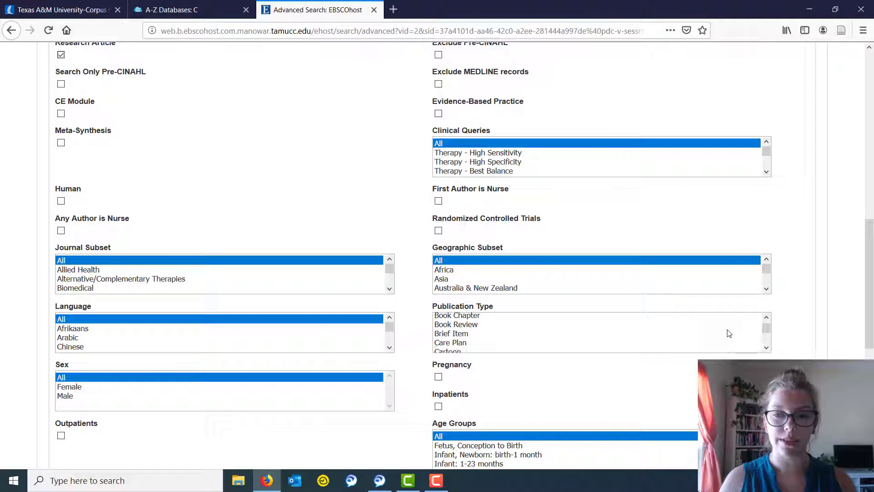
{"action": "scroll", "coordinate": [729, 333], "scroll_direction": "down", "scroll_amount": 1}
{"action": "scroll", "coordinate": [729, 333], "scroll_direction": "down", "scroll_amount": 1}
{"action": "scroll", "coordinate": [728, 333], "scroll_direction": "down", "scroll_amount": 1}
{"action": "scroll", "coordinate": [729, 333], "scroll_direction": "down", "scroll_amount": 1}
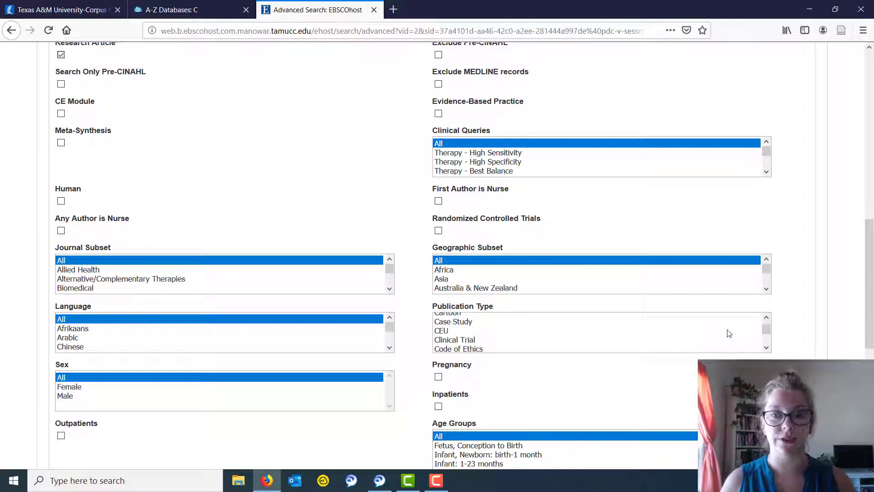
{"action": "left_click", "coordinate": [469, 322]}
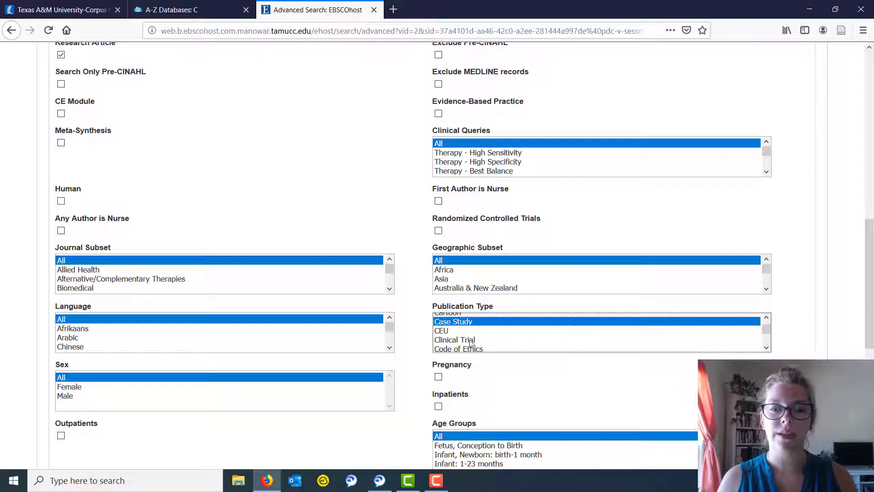
{"action": "left_click", "coordinate": [470, 341], "text": "ctrl"}
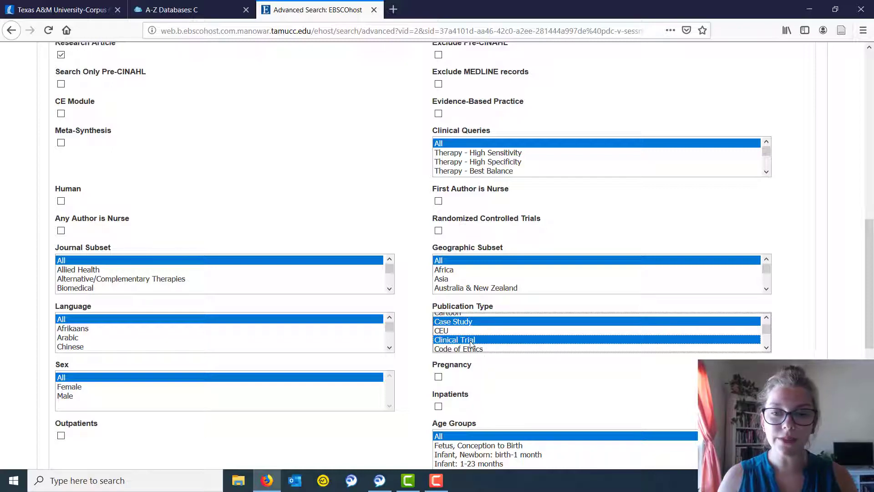
{"action": "scroll", "coordinate": [470, 344], "scroll_direction": "down", "scroll_amount": 1}
{"action": "scroll", "coordinate": [470, 343], "scroll_direction": "down", "scroll_amount": 1}
{"action": "scroll", "coordinate": [470, 344], "scroll_direction": "down", "scroll_amount": 1}
{"action": "scroll", "coordinate": [470, 343], "scroll_direction": "down", "scroll_amount": 1}
{"action": "scroll", "coordinate": [523, 345], "scroll_direction": "down", "scroll_amount": 1}
{"action": "scroll", "coordinate": [524, 345], "scroll_direction": "down", "scroll_amount": 1}
{"action": "scroll", "coordinate": [527, 345], "scroll_direction": "down", "scroll_amount": 1}
{"action": "scroll", "coordinate": [527, 345], "scroll_direction": "down", "scroll_amount": 1}
{"action": "scroll", "coordinate": [527, 345], "scroll_direction": "down", "scroll_amount": 1}
{"action": "scroll", "coordinate": [527, 345], "scroll_direction": "down", "scroll_amount": 1}
{"action": "scroll", "coordinate": [527, 345], "scroll_direction": "down", "scroll_amount": 1}
{"action": "scroll", "coordinate": [527, 345], "scroll_direction": "down", "scroll_amount": 1}
{"action": "scroll", "coordinate": [527, 345], "scroll_direction": "down", "scroll_amount": 1}
{"action": "scroll", "coordinate": [527, 345], "scroll_direction": "down", "scroll_amount": 1}
{"action": "scroll", "coordinate": [528, 345], "scroll_direction": "down", "scroll_amount": 1}
{"action": "scroll", "coordinate": [527, 345], "scroll_direction": "down", "scroll_amount": 1}
{"action": "scroll", "coordinate": [527, 345], "scroll_direction": "down", "scroll_amount": 1}
{"action": "scroll", "coordinate": [527, 345], "scroll_direction": "down", "scroll_amount": 1}
{"action": "scroll", "coordinate": [527, 345], "scroll_direction": "down", "scroll_amount": 1}
{"action": "scroll", "coordinate": [527, 345], "scroll_direction": "down", "scroll_amount": 1}
{"action": "scroll", "coordinate": [527, 345], "scroll_direction": "down", "scroll_amount": 1}
{"action": "scroll", "coordinate": [527, 345], "scroll_direction": "down", "scroll_amount": 1}
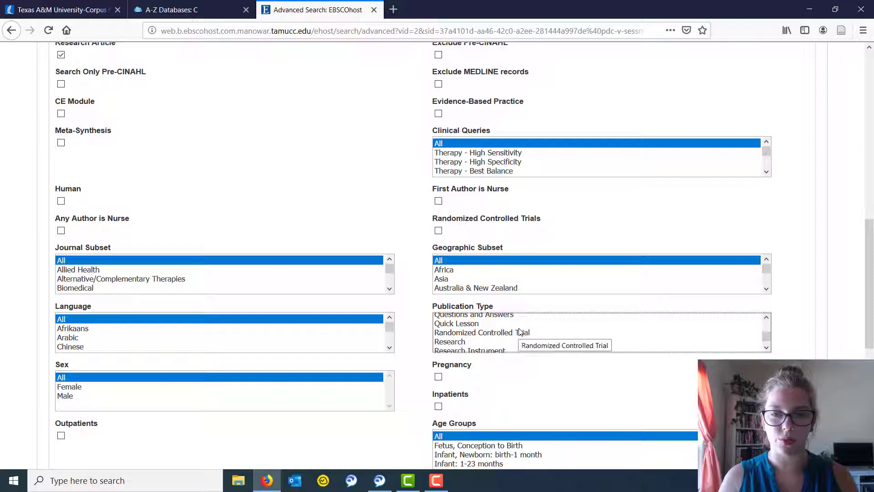
{"action": "left_click", "coordinate": [520, 332]}
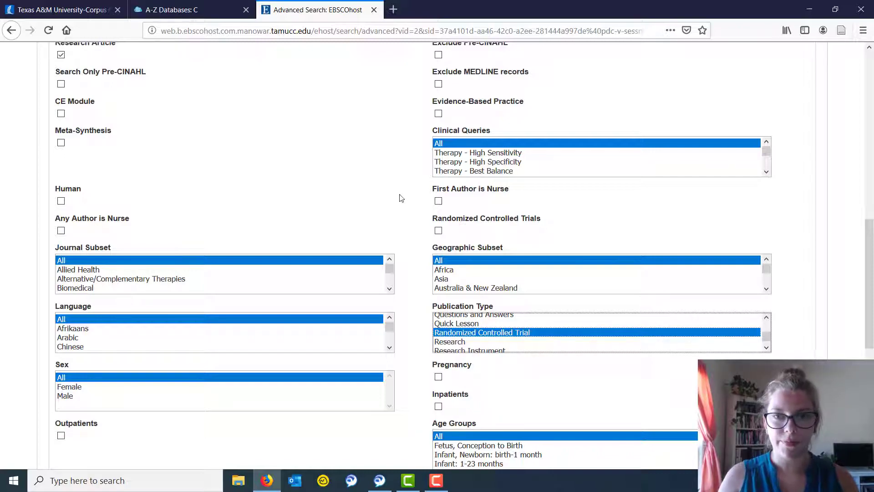
Run the limited vaccines search, returning 2,308 results
{"action": "scroll", "coordinate": [400, 198], "scroll_direction": "up", "scroll_amount": 5}
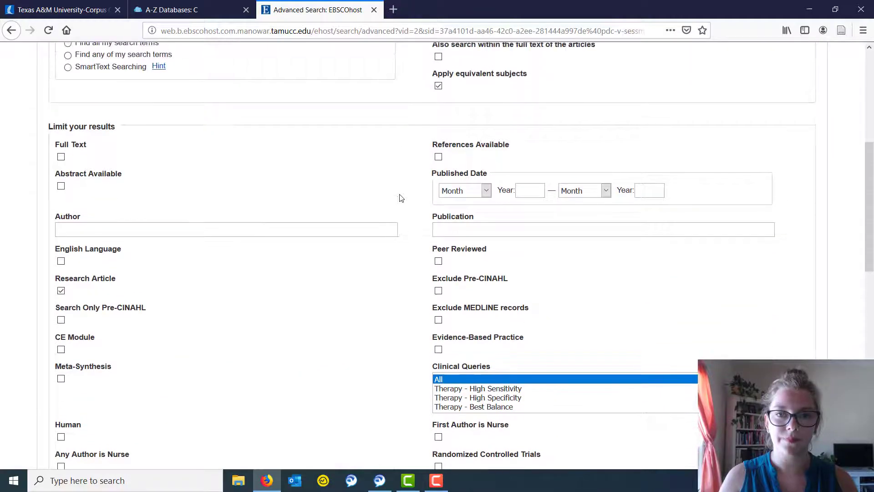
{"action": "scroll", "coordinate": [400, 198], "scroll_direction": "up", "scroll_amount": 5}
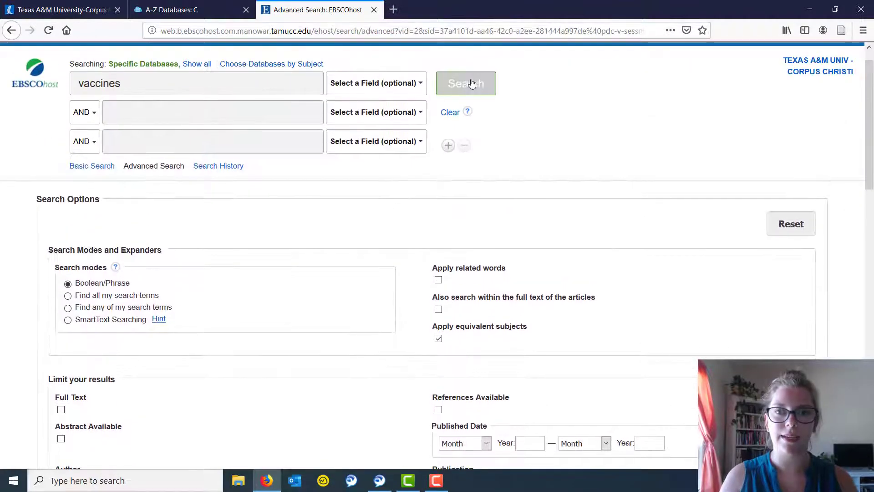
{"action": "left_click", "coordinate": [473, 89]}
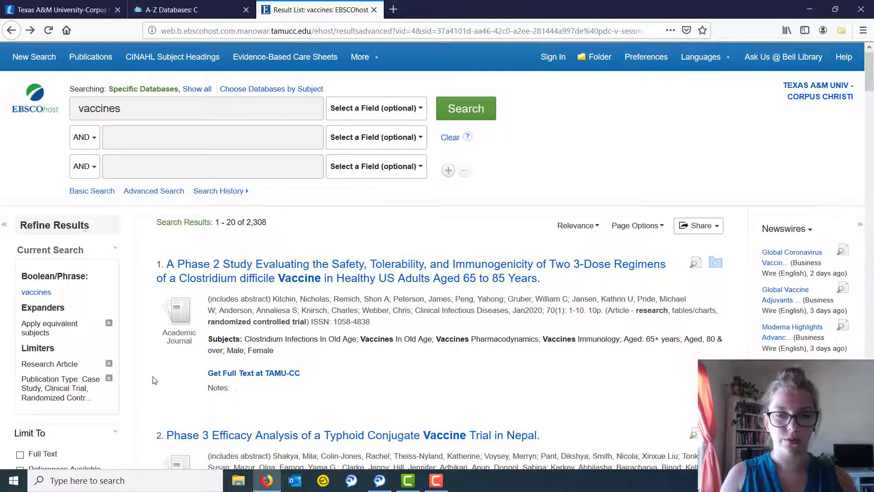
{"action": "scroll", "coordinate": [154, 380], "scroll_direction": "down", "scroll_amount": 2}
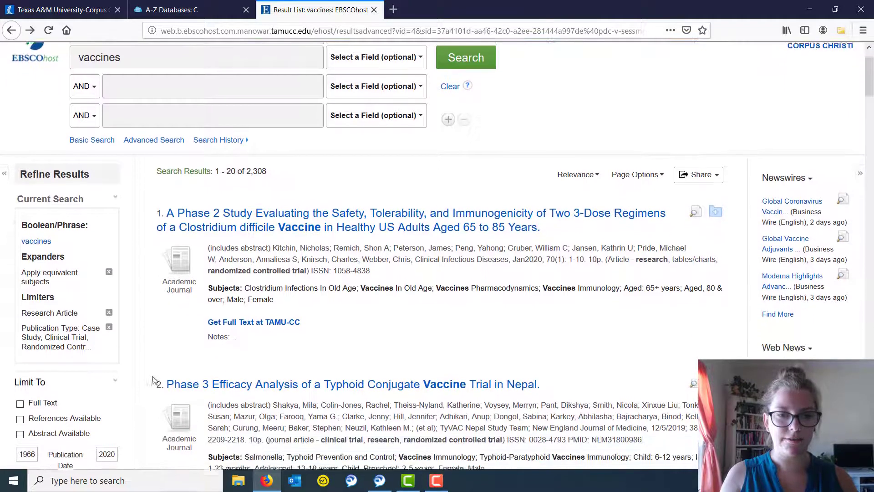
{"action": "scroll", "coordinate": [154, 380], "scroll_direction": "down", "scroll_amount": 2}
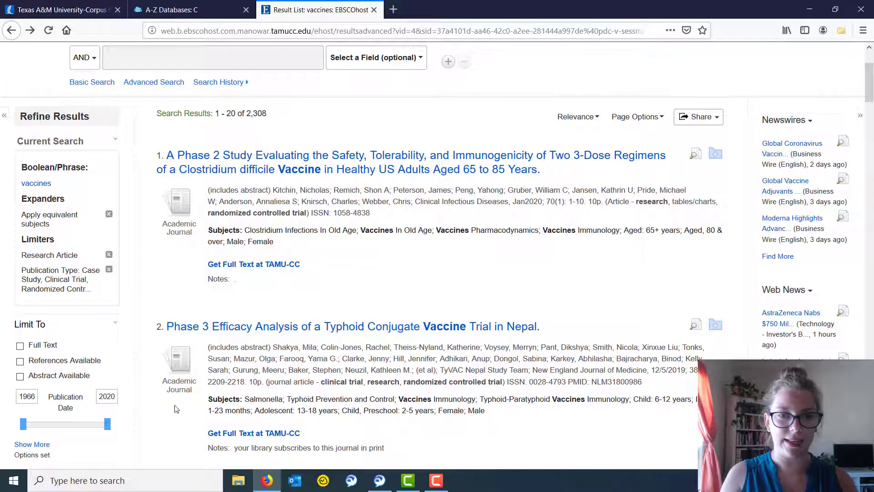
{"action": "scroll", "coordinate": [160, 419], "scroll_direction": "down", "scroll_amount": 3}
{"action": "scroll", "coordinate": [160, 420], "scroll_direction": "down", "scroll_amount": 8}
{"action": "scroll", "coordinate": [160, 420], "scroll_direction": "down", "scroll_amount": 4}
{"action": "scroll", "coordinate": [160, 420], "scroll_direction": "down", "scroll_amount": 2}
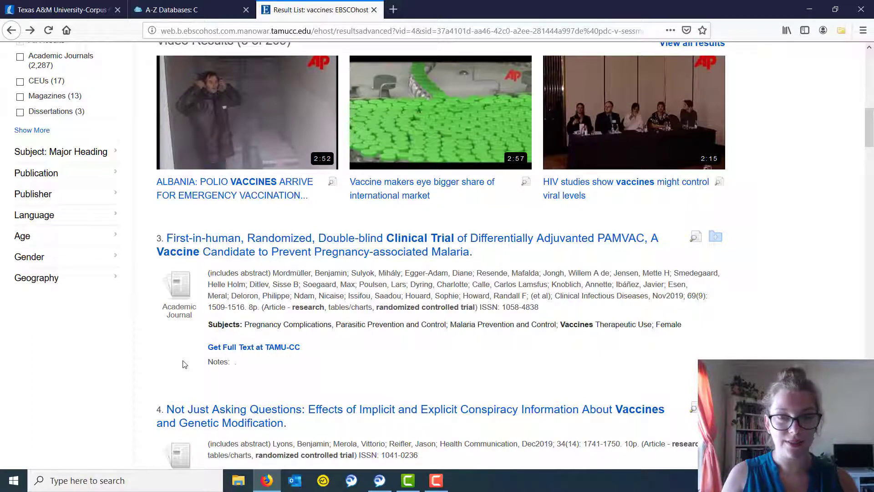
{"action": "scroll", "coordinate": [184, 364], "scroll_direction": "down", "scroll_amount": 3}
{"action": "scroll", "coordinate": [185, 364], "scroll_direction": "down", "scroll_amount": 2}
{"action": "scroll", "coordinate": [184, 363], "scroll_direction": "down", "scroll_amount": 4}
{"action": "scroll", "coordinate": [184, 363], "scroll_direction": "down", "scroll_amount": 1}
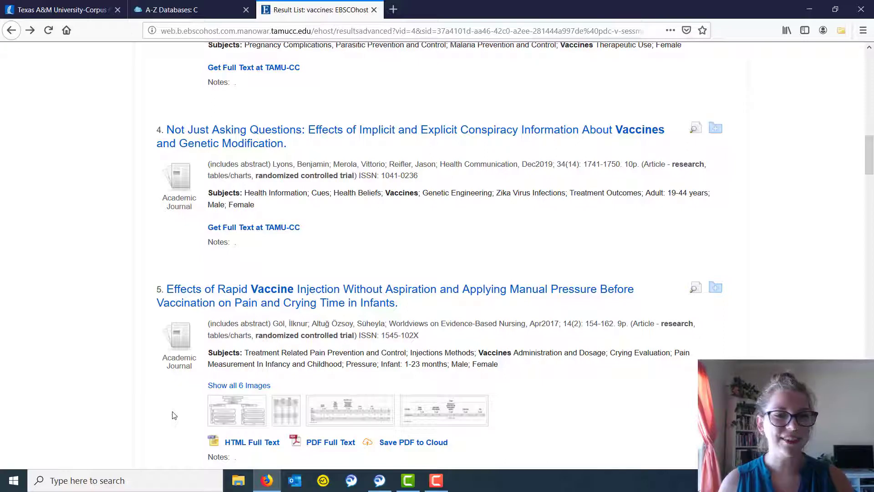
Open result 5's record and review its subjects and abstract
{"action": "left_click", "coordinate": [216, 310]}
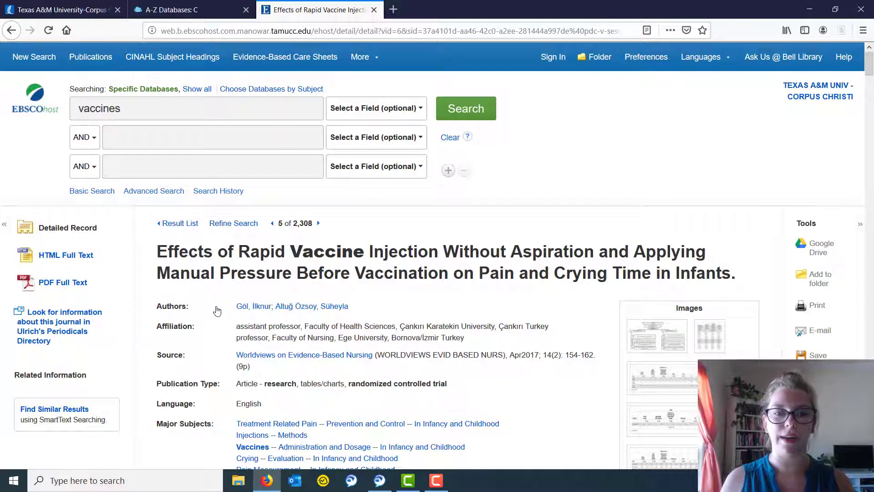
{"action": "scroll", "coordinate": [216, 310], "scroll_direction": "down", "scroll_amount": 5}
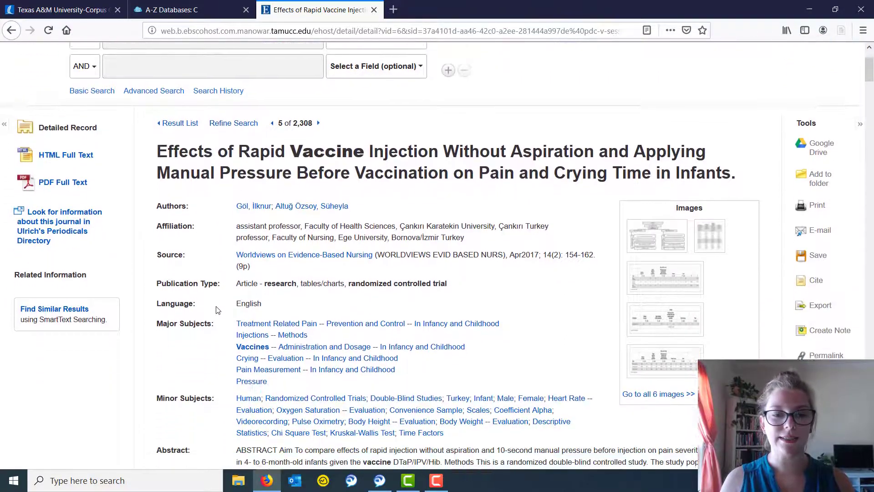
{"action": "scroll", "coordinate": [217, 310], "scroll_direction": "down", "scroll_amount": 2}
{"action": "scroll", "coordinate": [216, 310], "scroll_direction": "down", "scroll_amount": 2}
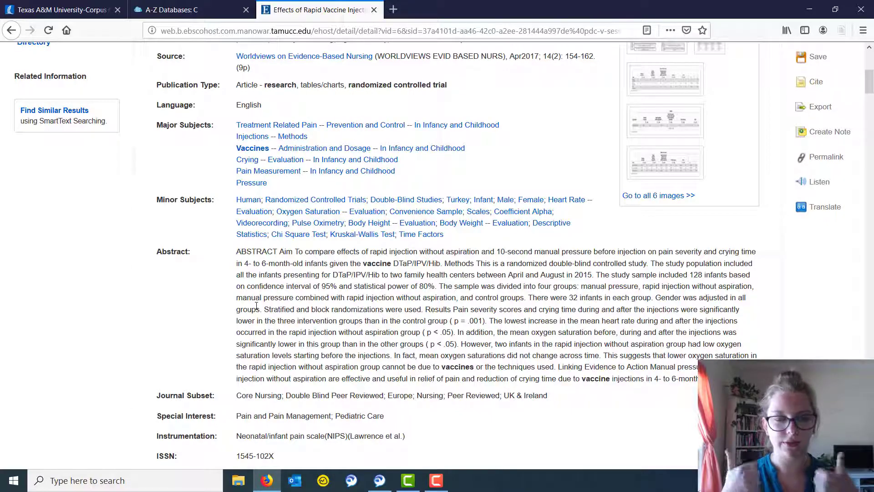
Open the PDF full text of the rapid vaccine injection trial
{"action": "scroll", "coordinate": [256, 305], "scroll_direction": "up", "scroll_amount": 2}
{"action": "scroll", "coordinate": [256, 305], "scroll_direction": "up", "scroll_amount": 3}
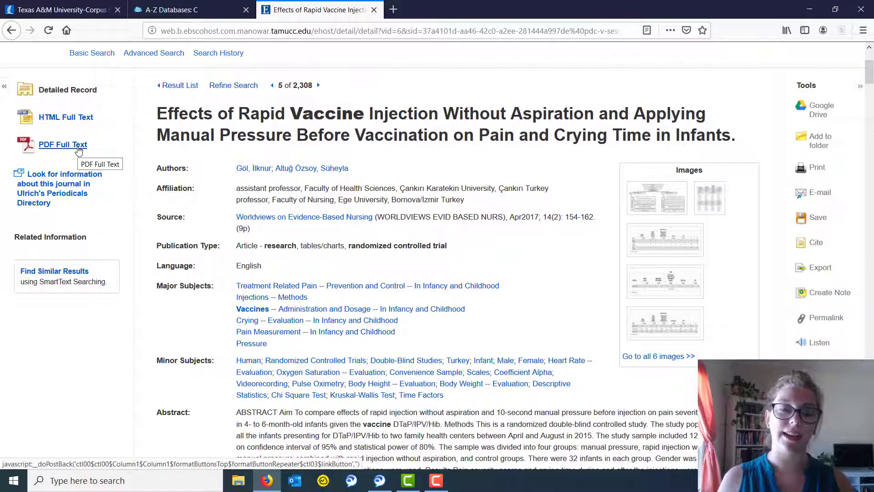
{"action": "left_click", "coordinate": [79, 147]}
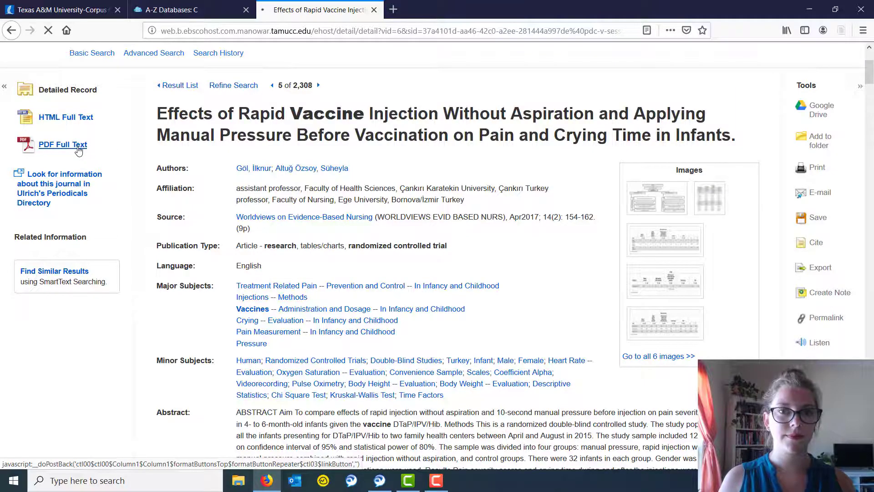